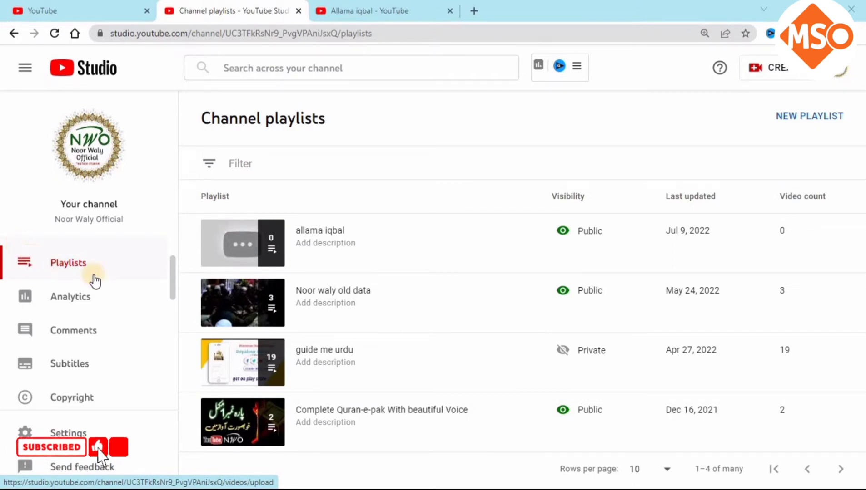
- Open the channel's analytics overview and set its reporting period to 2022
left_click_drag(174, 257, 174, 264)
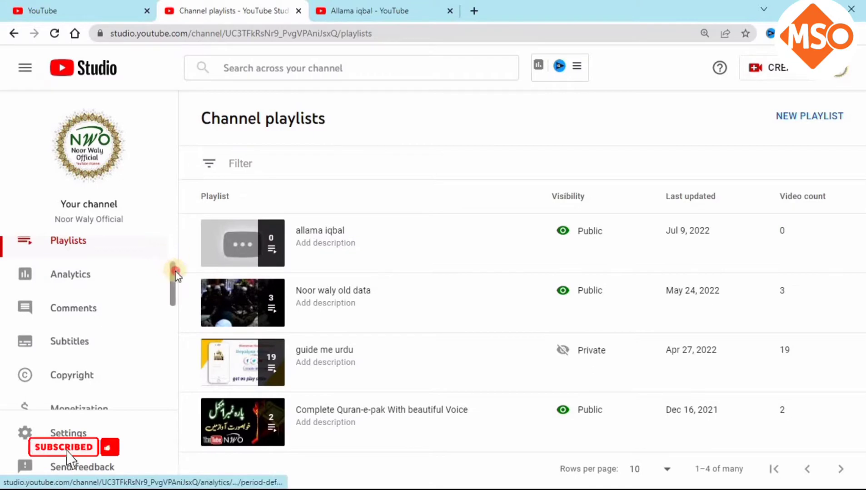
left_click_drag(175, 273, 186, 210)
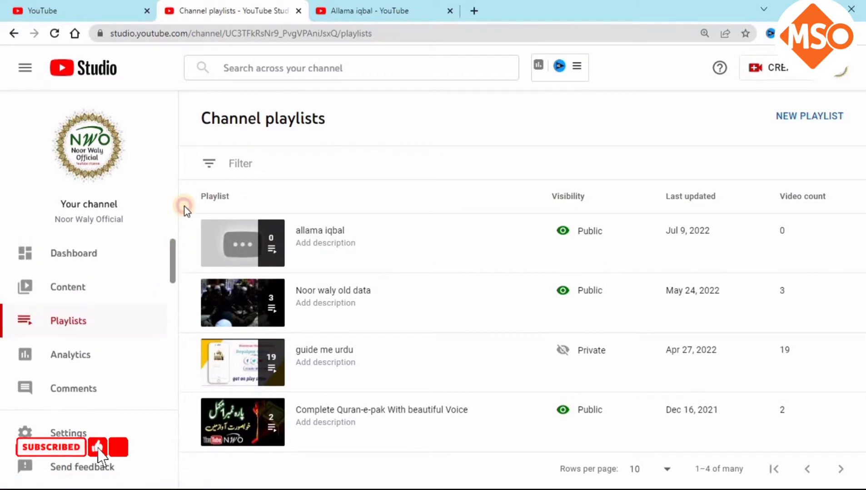
left_click(86, 357)
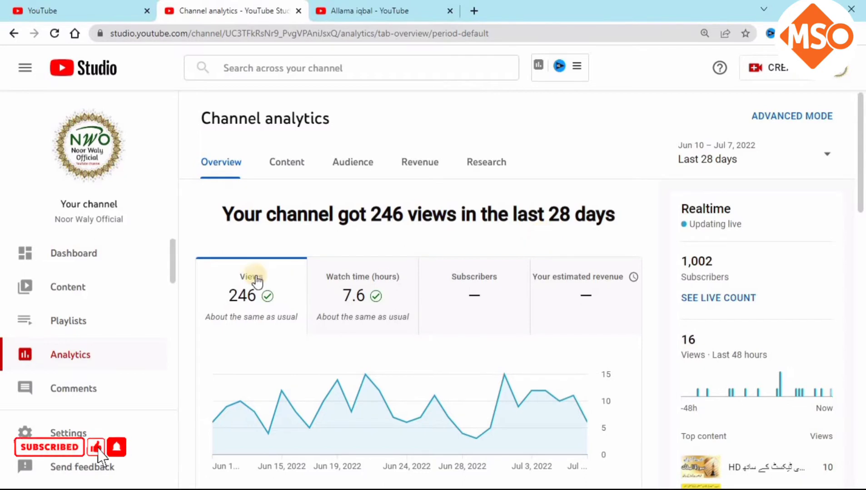
mouse_move(250, 281)
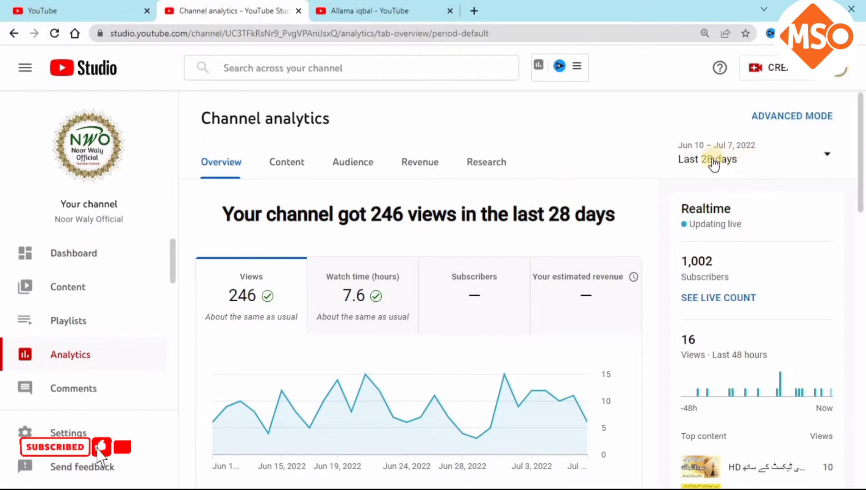
left_click(785, 156)
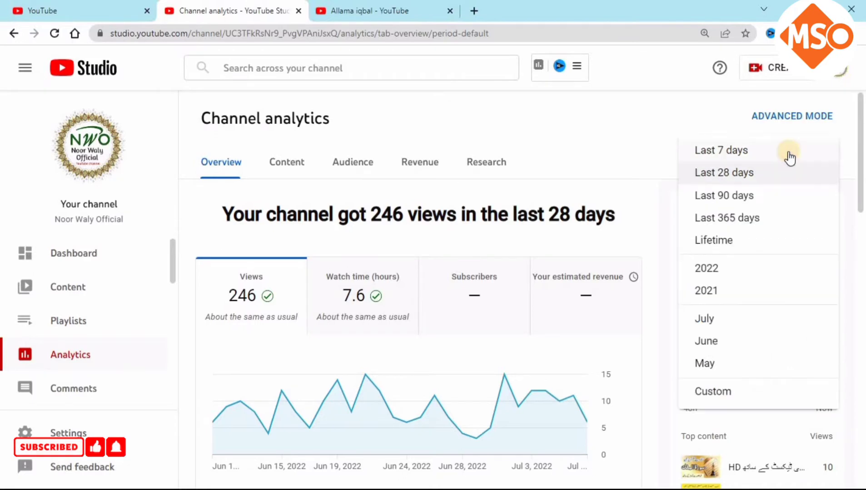
left_click(740, 270)
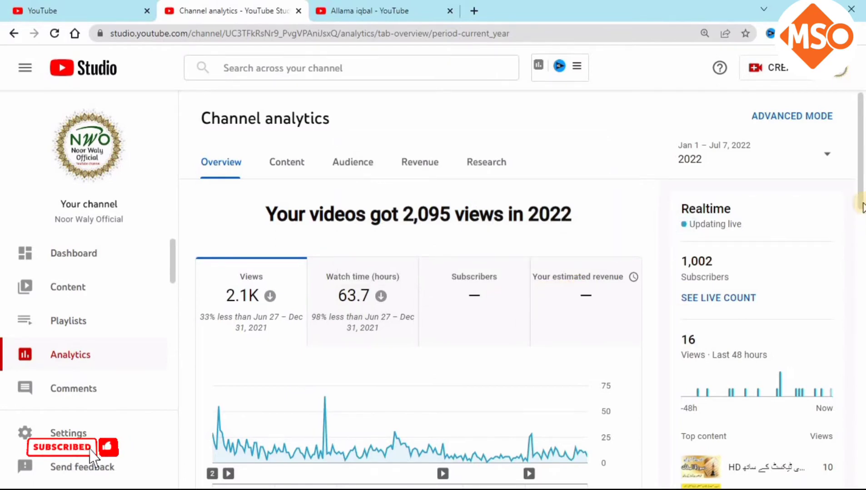
- Examine the 2022 daily views graph, the top content list and the latest content performance in the overview
scroll(425, 223, "down", 5)
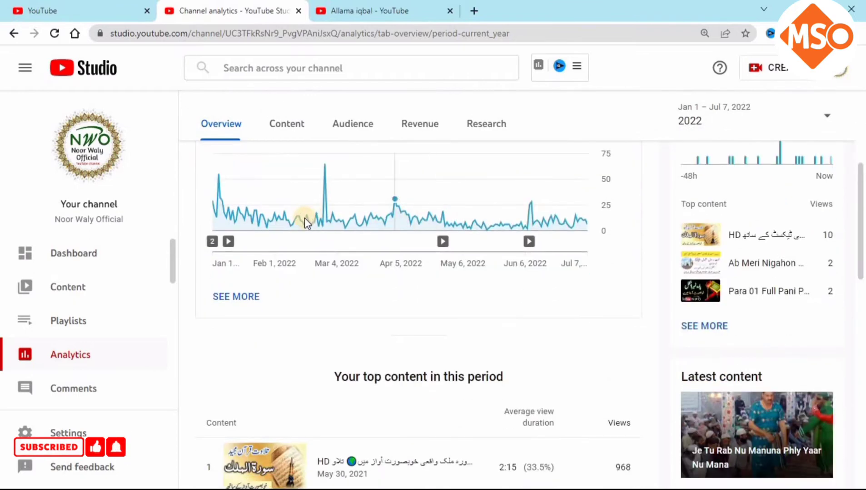
mouse_move(241, 219)
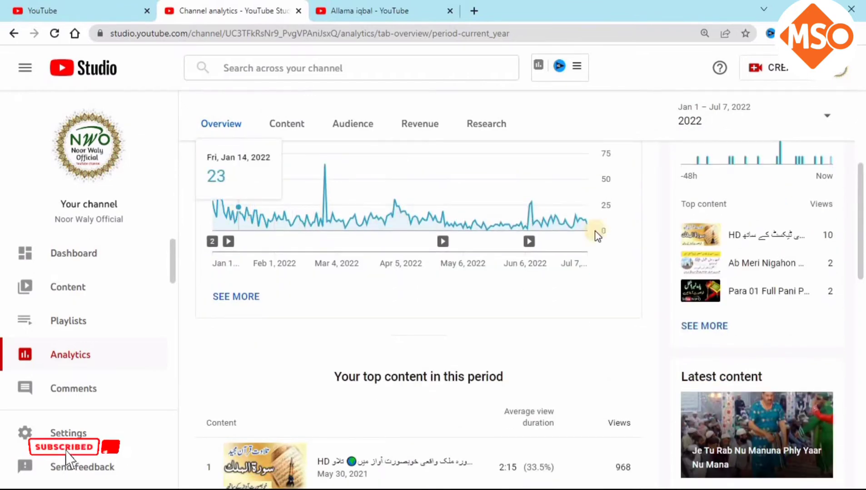
left_click_drag(863, 234, 863, 291)
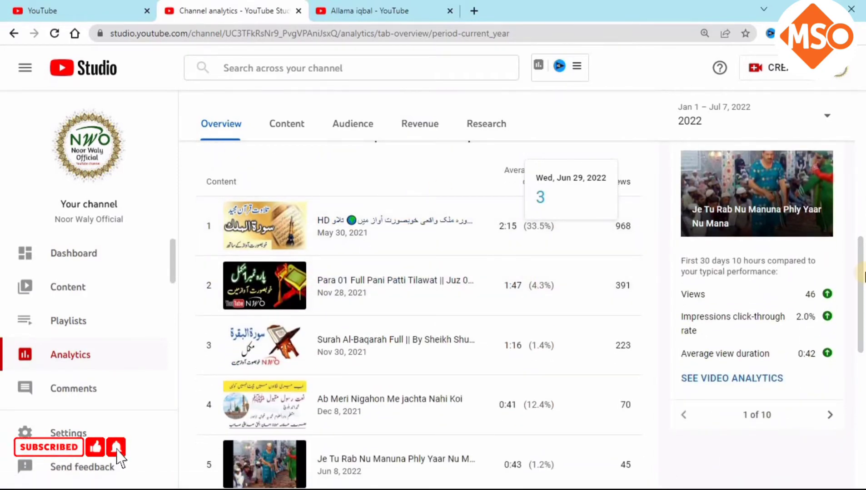
scroll(352, 188, "down", 2)
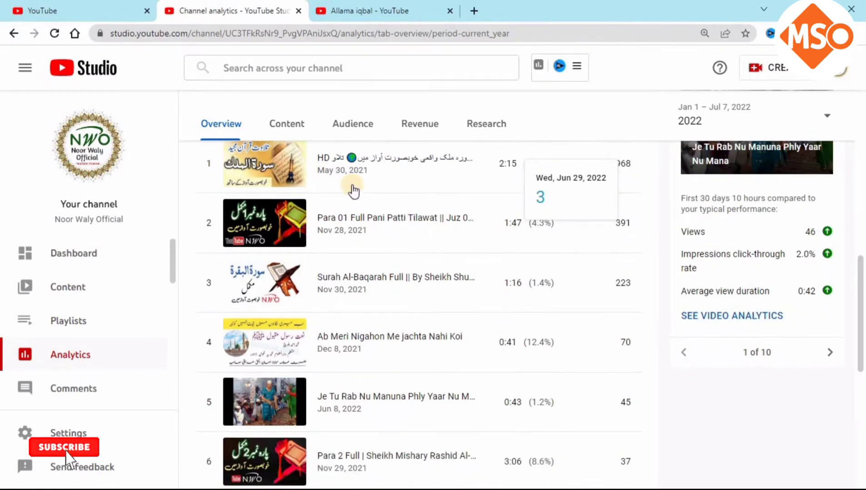
left_click_drag(863, 320, 861, 297)
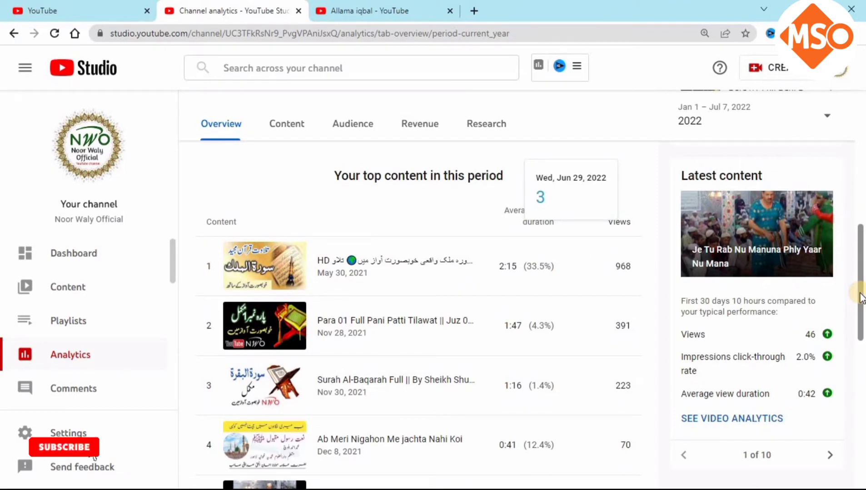
scroll(864, 262, "down", 2)
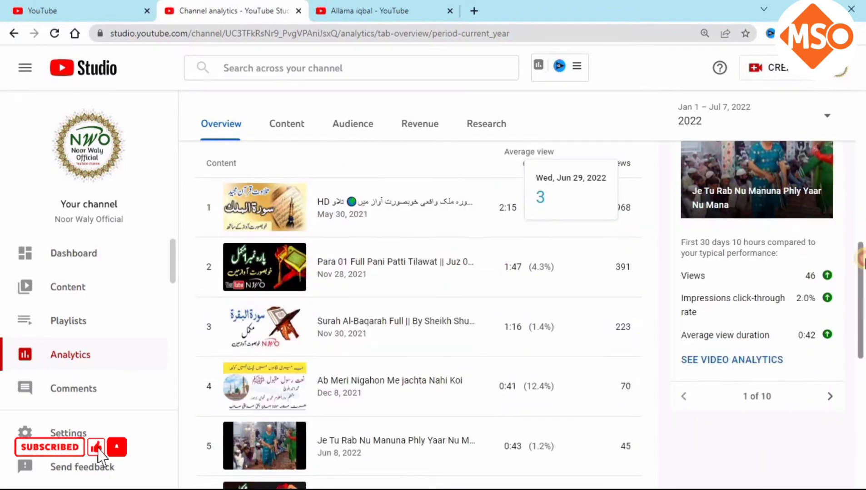
scroll(863, 221, "up", 7)
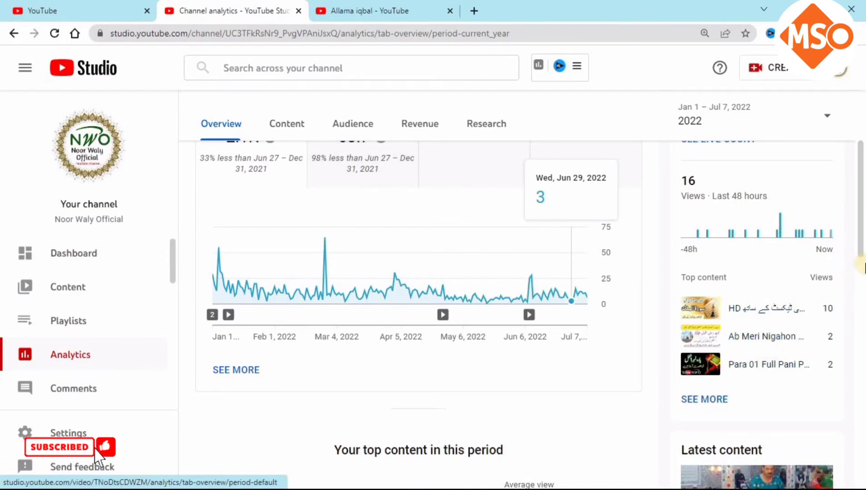
left_click_drag(862, 221, 863, 183)
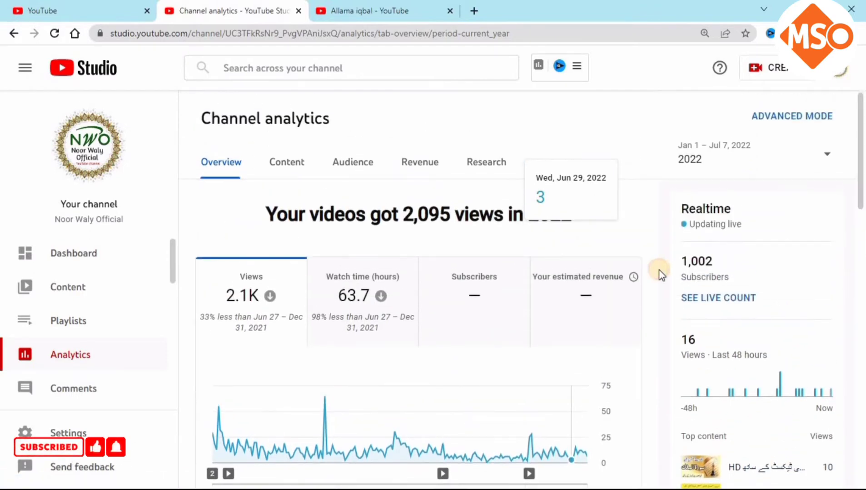
- Switch the reporting period to May and narrow it to the custom range May 17 – 31, 2022
left_click(779, 156)
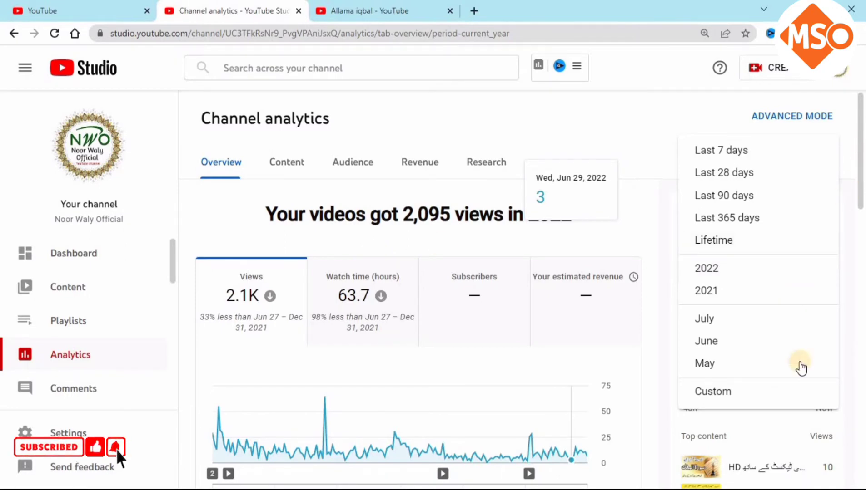
left_click(703, 365)
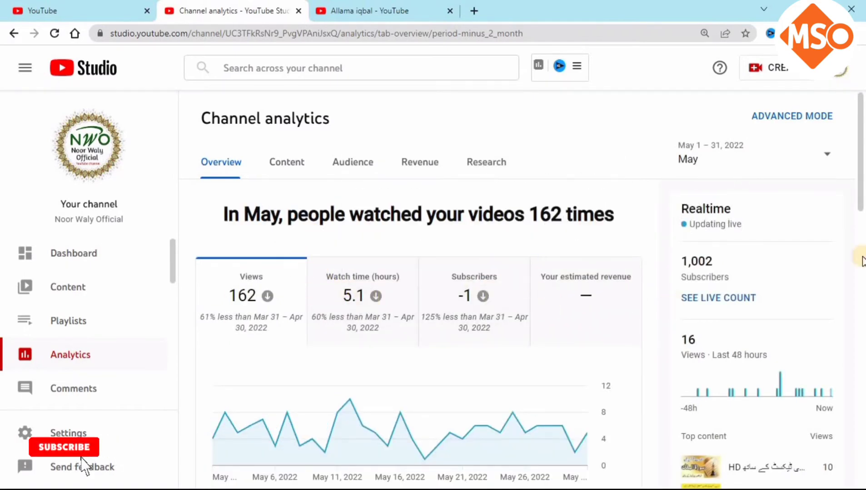
left_click(820, 145)
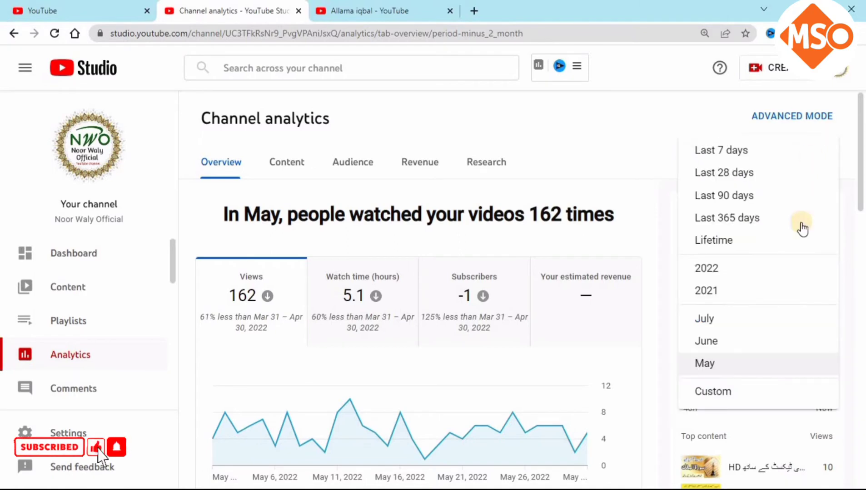
left_click(738, 393)
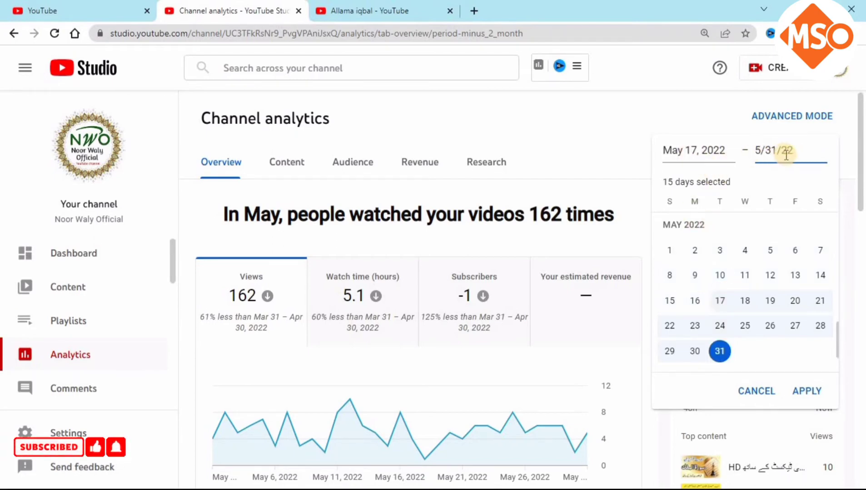
left_click(803, 391)
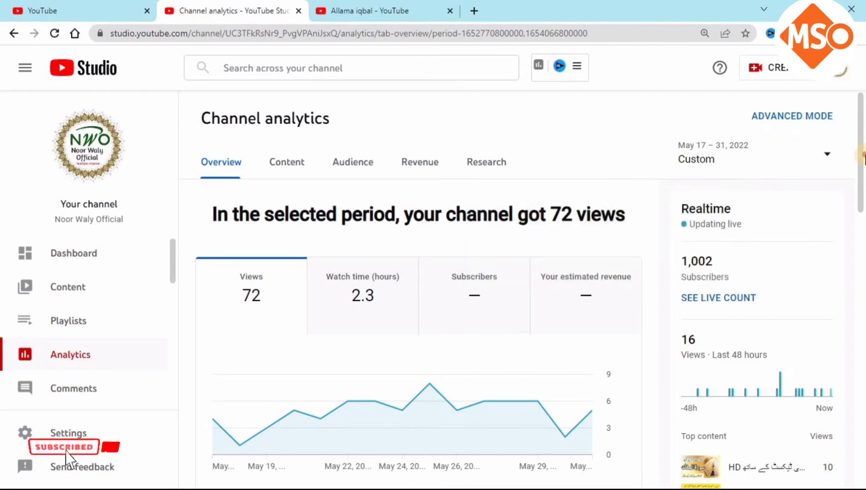
left_click_drag(861, 149, 861, 142)
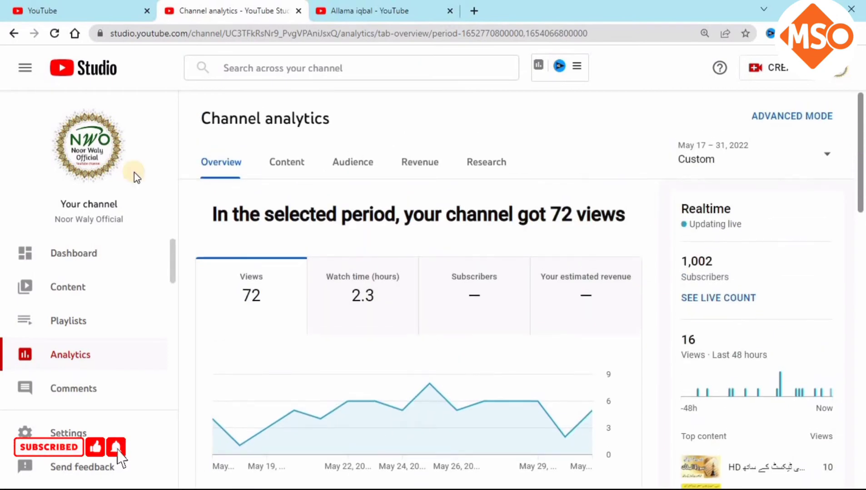
- Open the content analytics and examine the video views graph and the key moments for audience retention of individual videos
left_click(295, 174)
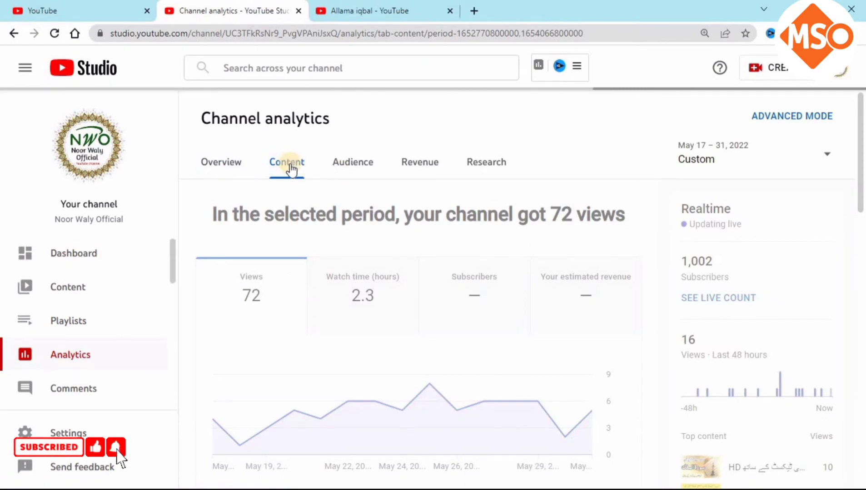
scroll(507, 249, "down", 3)
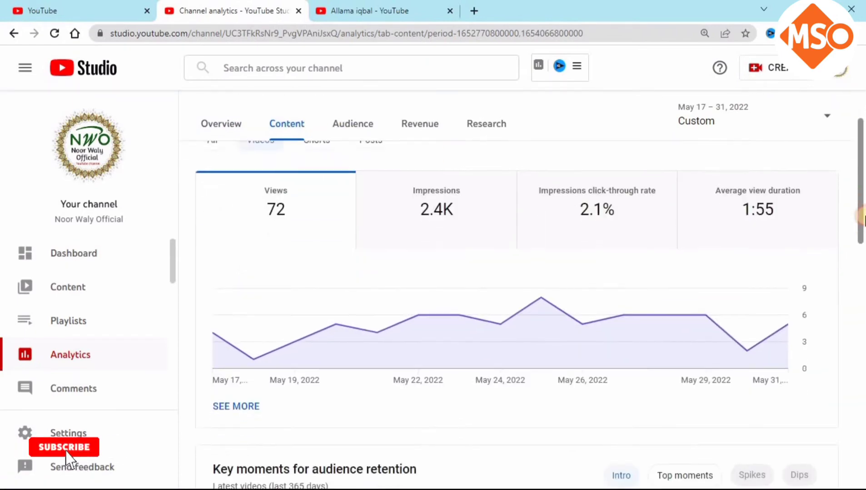
scroll(507, 249, "up", 1)
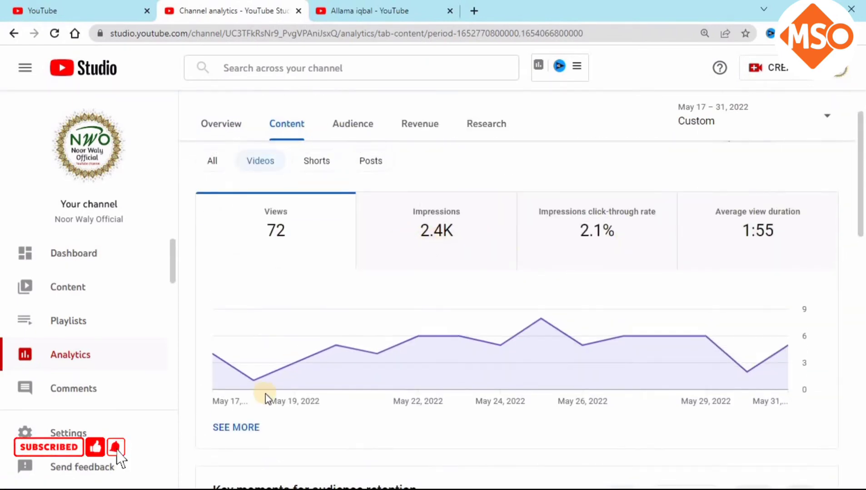
mouse_move(286, 384)
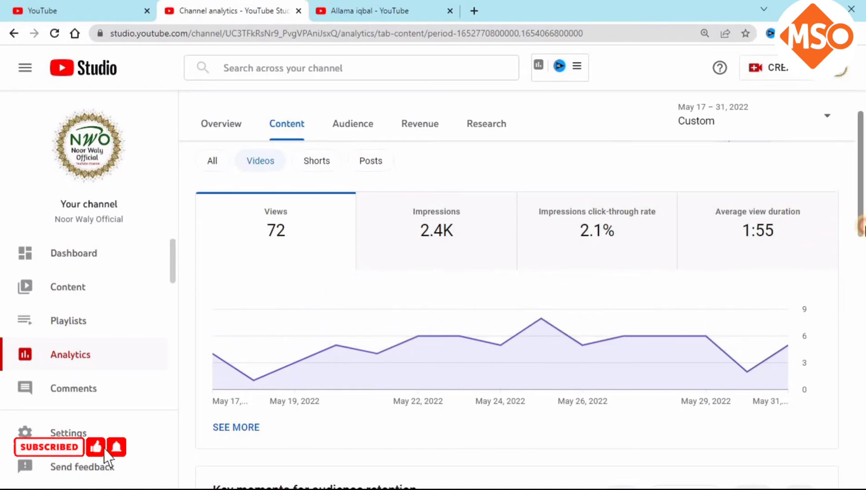
left_click_drag(862, 209, 864, 359)
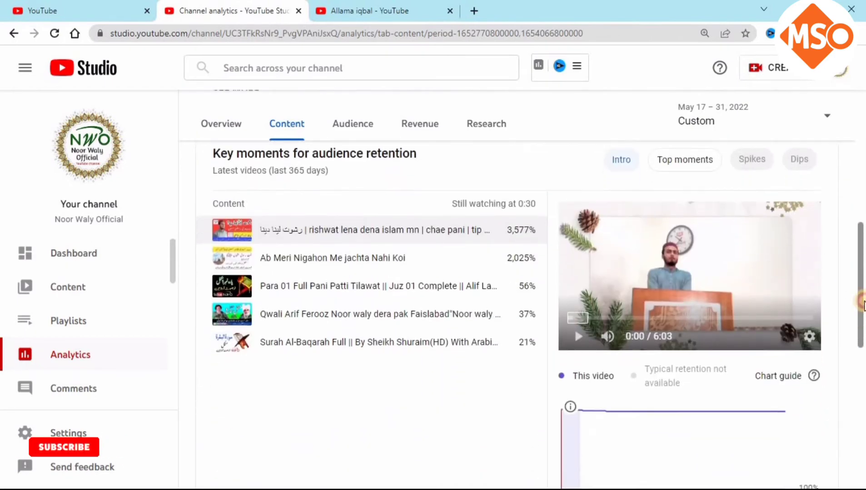
scroll(376, 273, "up", 1)
mouse_move(377, 312)
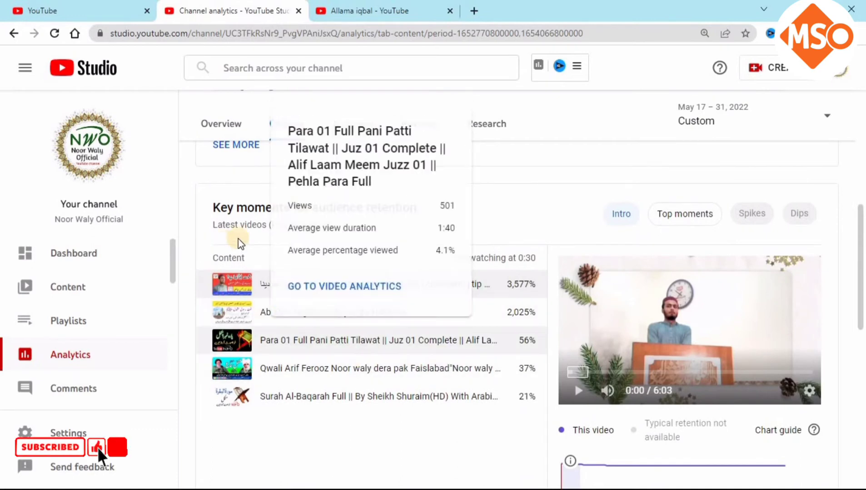
mouse_move(318, 313)
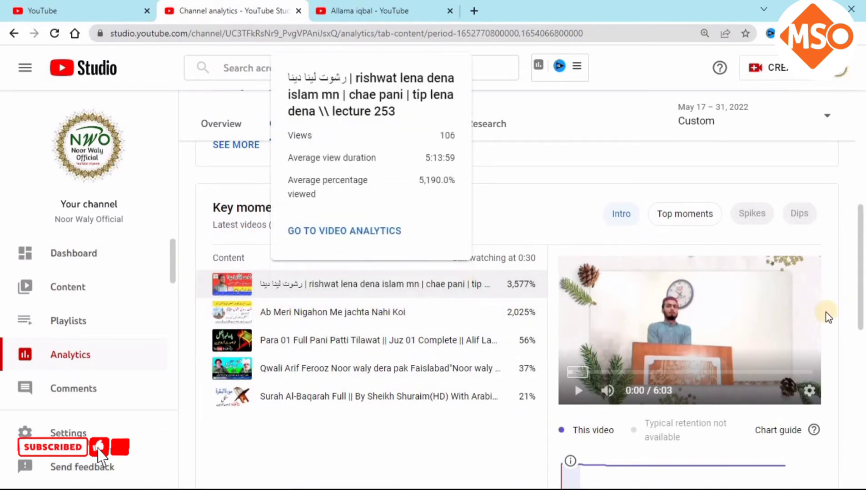
- Open the audience analytics and review its reports from returning viewers down to age and gender
left_click_drag(860, 311, 854, 150)
left_click(348, 173)
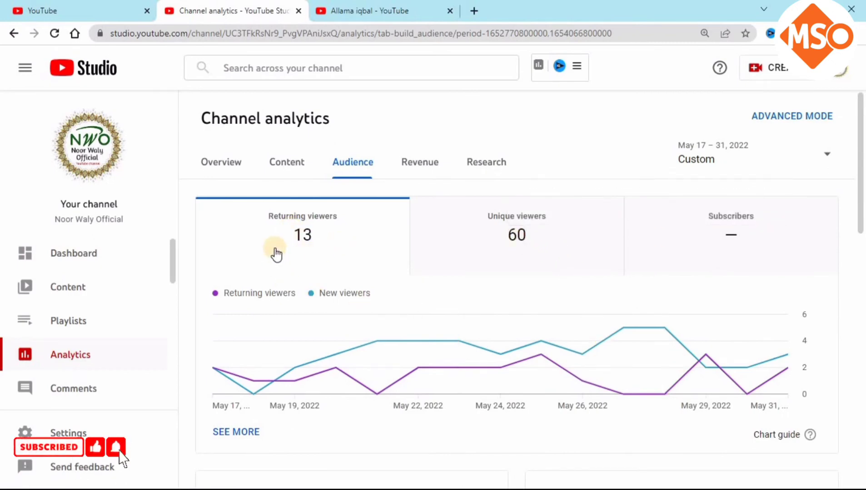
left_click_drag(859, 196, 863, 281)
left_click_drag(864, 355, 858, 403)
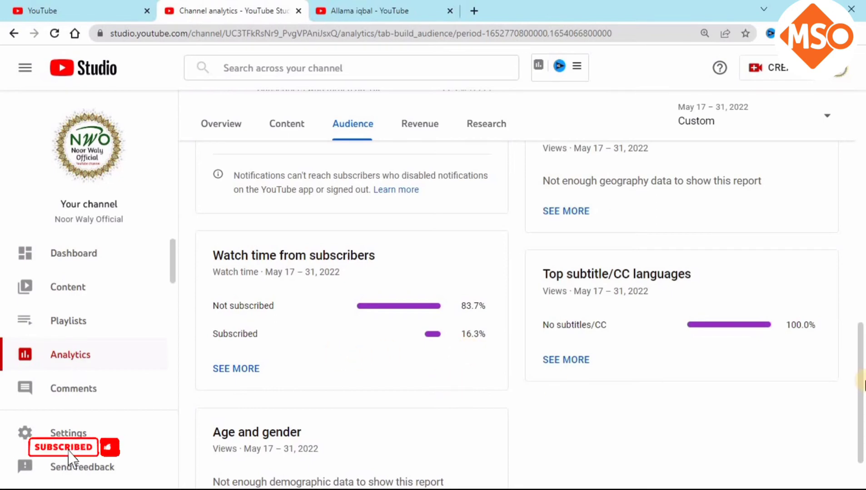
scroll(860, 384, "down", 1)
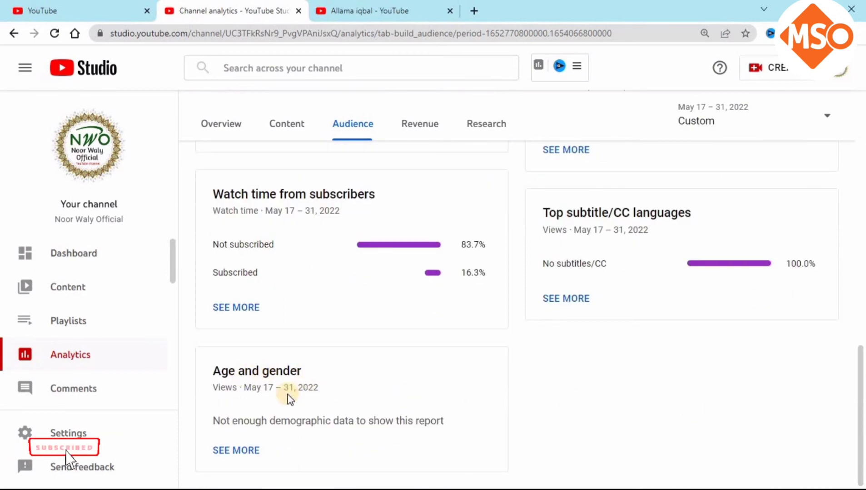
- Open the detailed age and gender report, check its viewer age table, and close the report
left_click(251, 454)
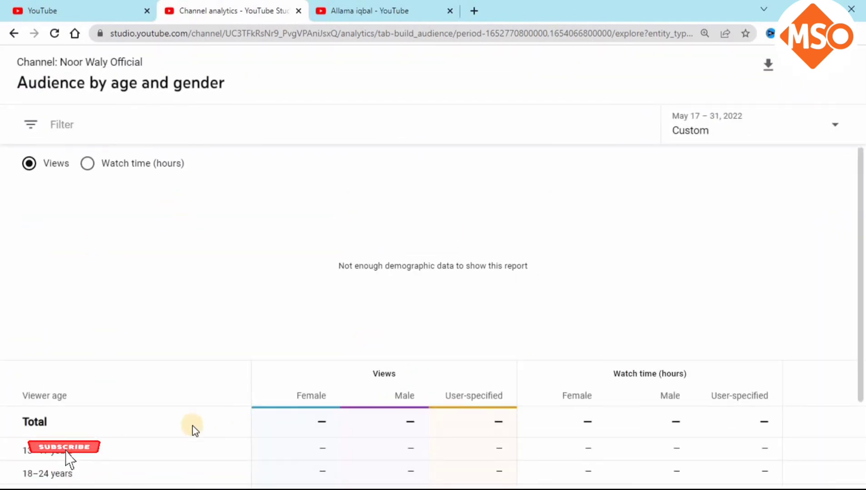
scroll(861, 260, "down", 2)
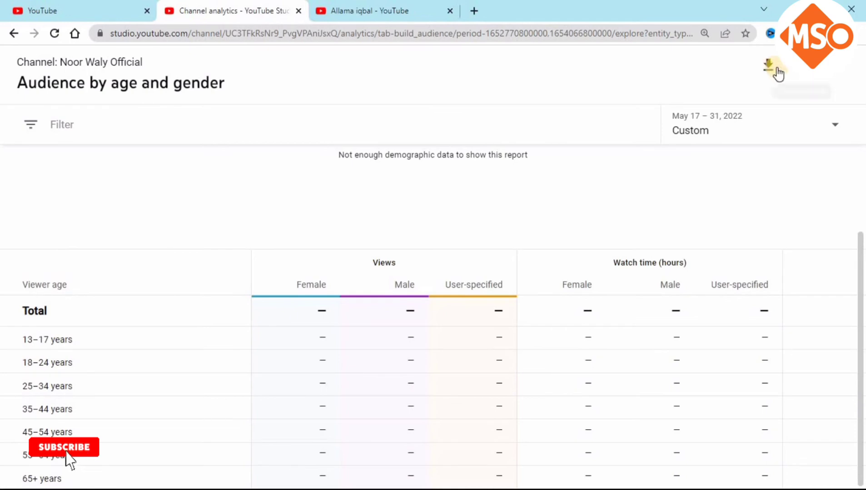
left_click(830, 109)
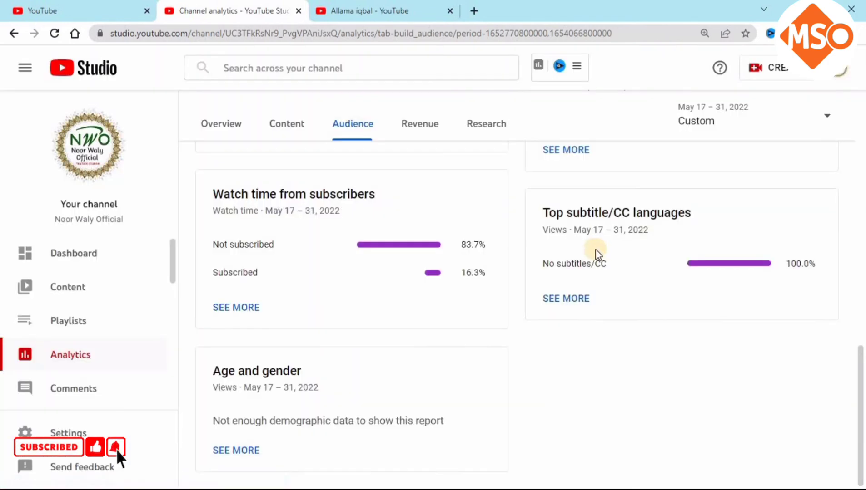
- Show the channel's revenue analytics for the custom period
left_click_drag(858, 354, 827, 99)
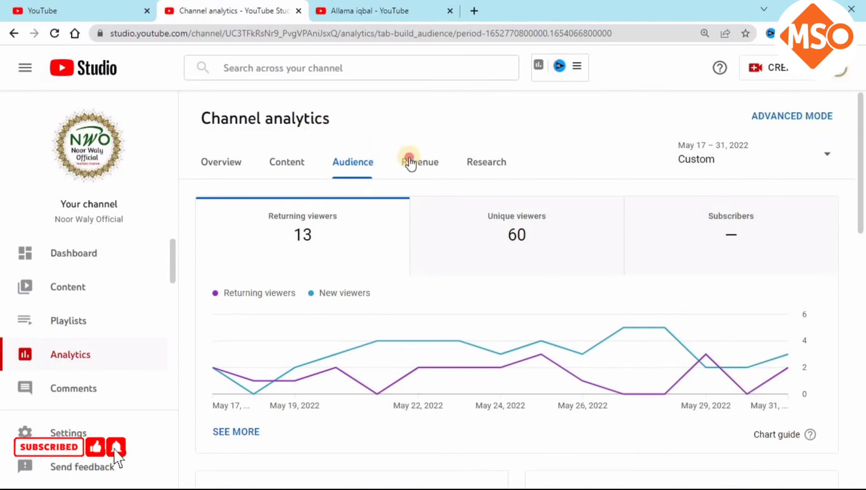
left_click(410, 164)
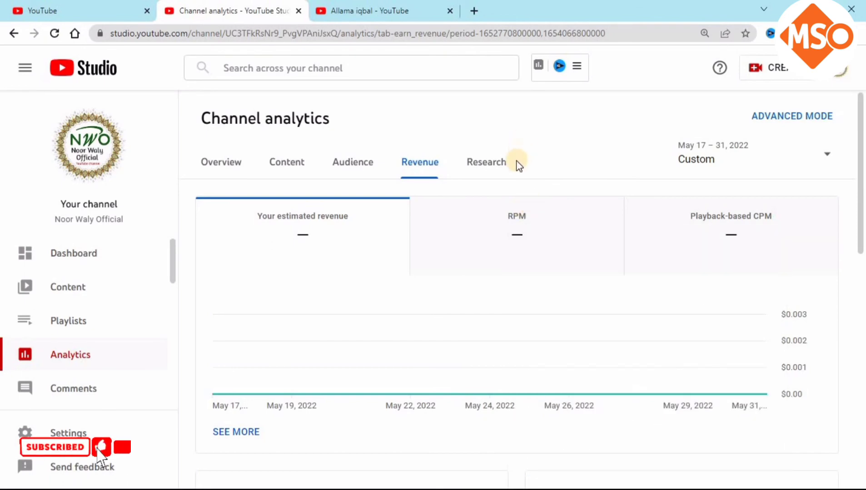
- Open the research analytics and show the search field for exploring searches across YouTube
left_click(489, 163)
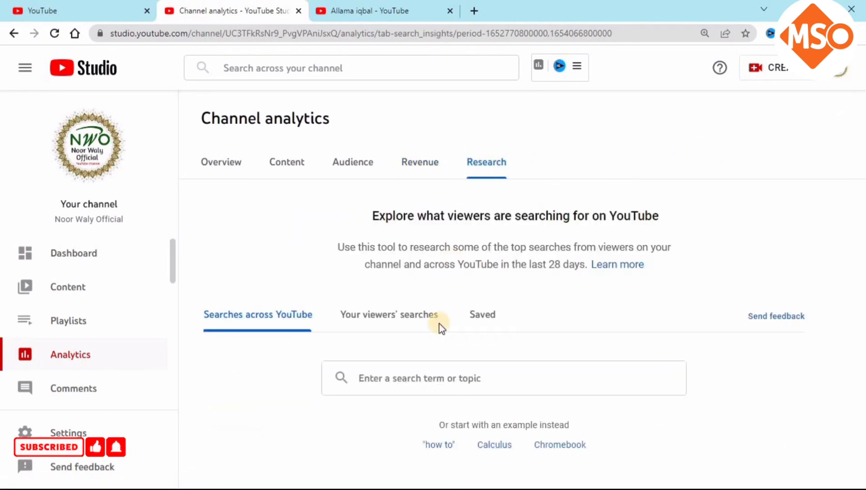
left_click(419, 368)
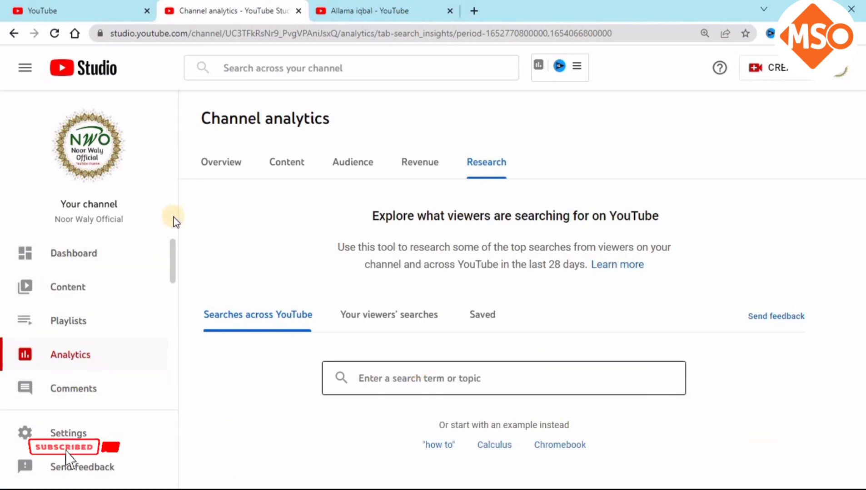
- Return to the channel analytics overview for the last 28 days and review the ranked list of top content
left_click(92, 347)
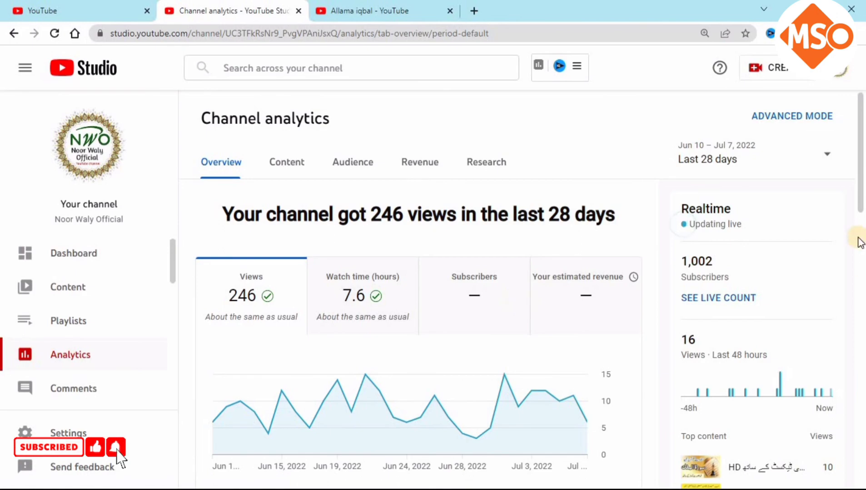
scroll(862, 216, "down", 5)
left_click_drag(863, 213, 862, 414)
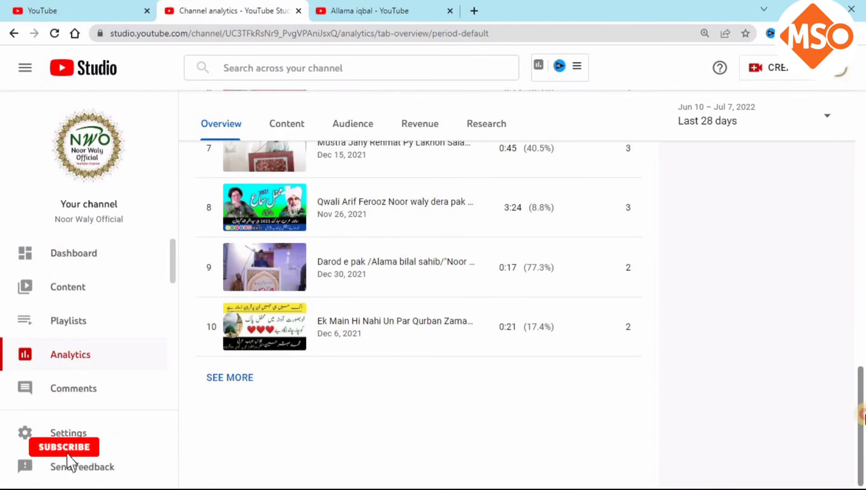
left_click_drag(862, 386, 862, 300)
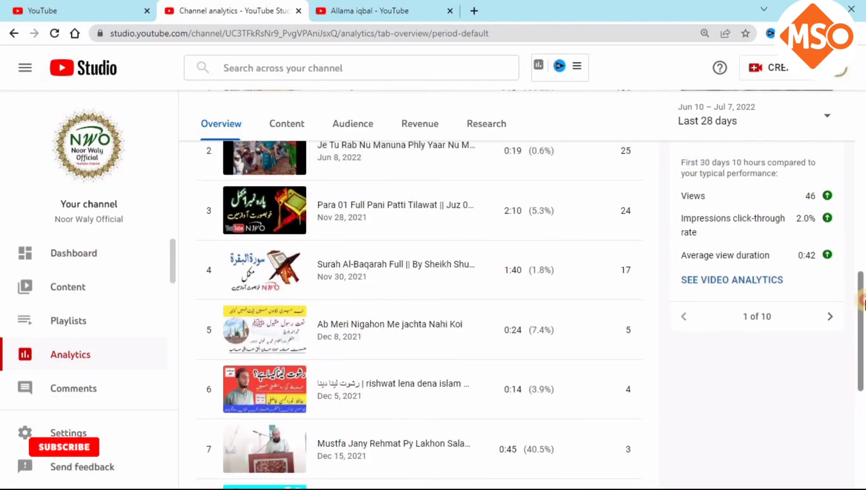
left_click_drag(862, 299, 861, 221)
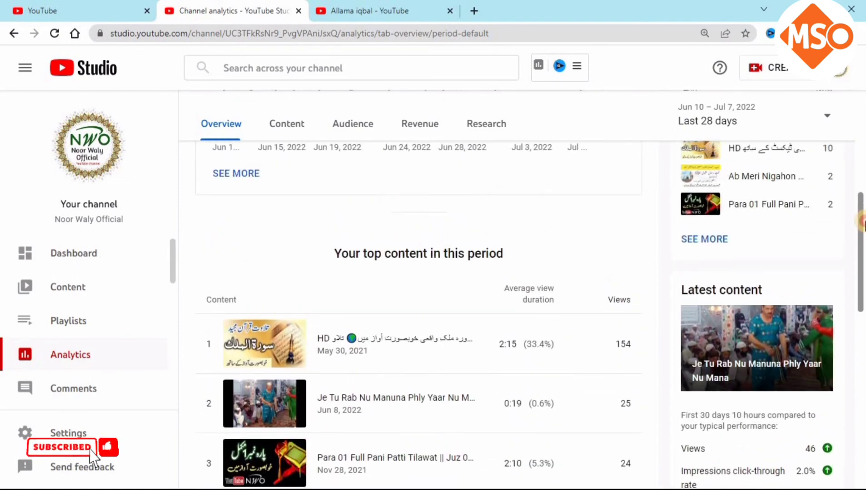